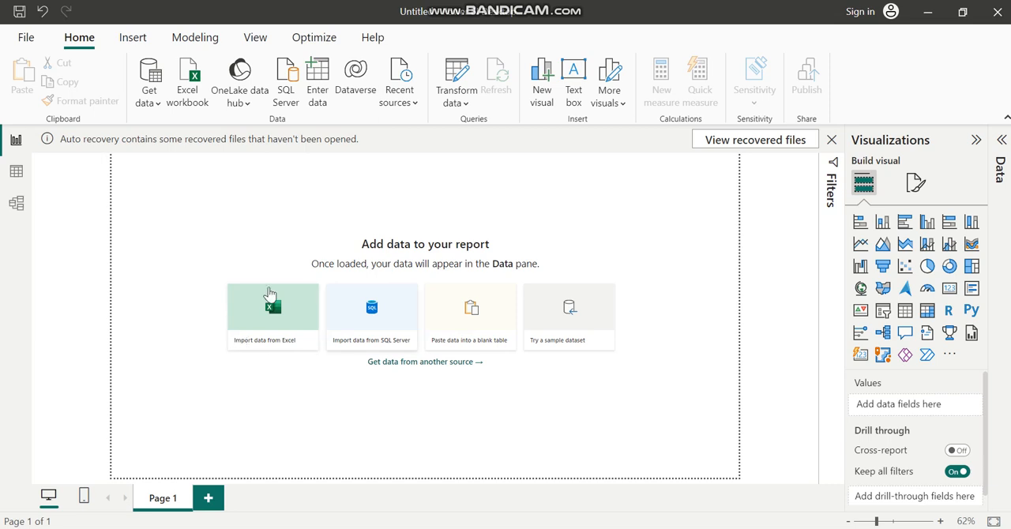
Import the Excel workbook Sample - Superstore from the Power Bi folder as the data source
{"action": "left_click", "coordinate": [158, 106]}
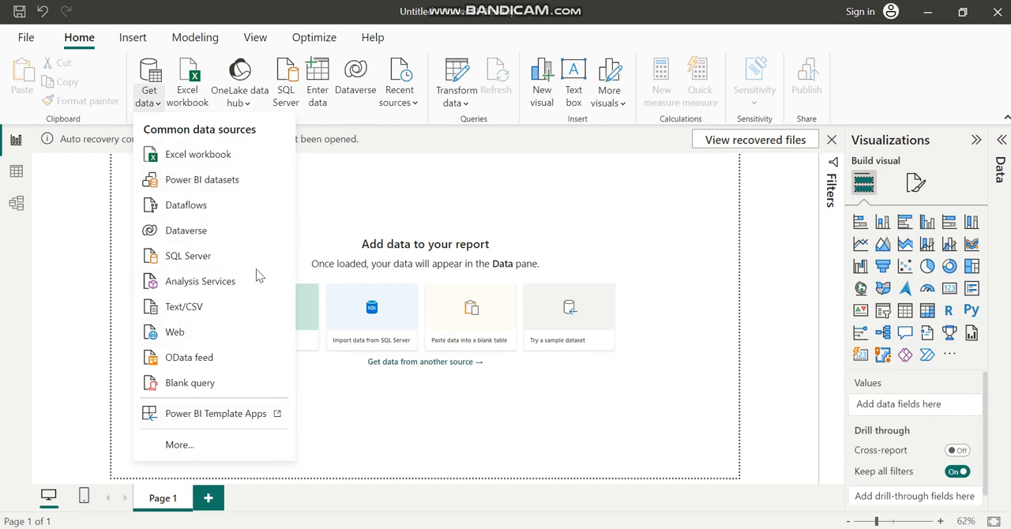
{"action": "left_click", "coordinate": [424, 225]}
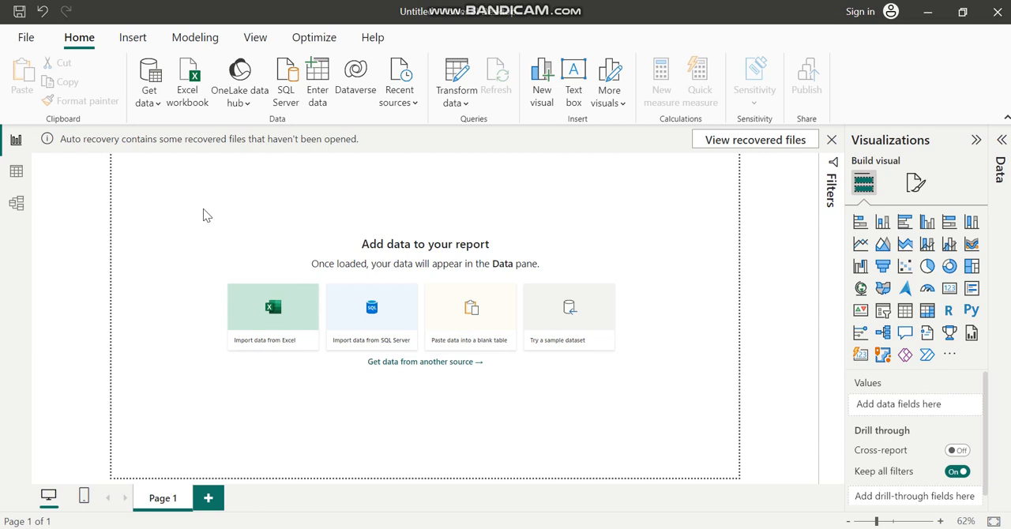
{"action": "left_click", "coordinate": [149, 101]}
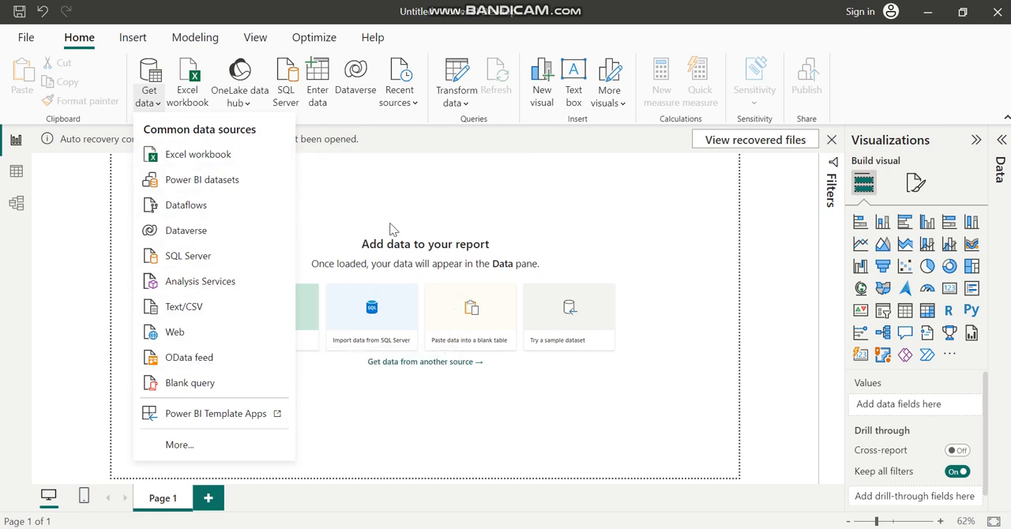
{"action": "left_click", "coordinate": [211, 161]}
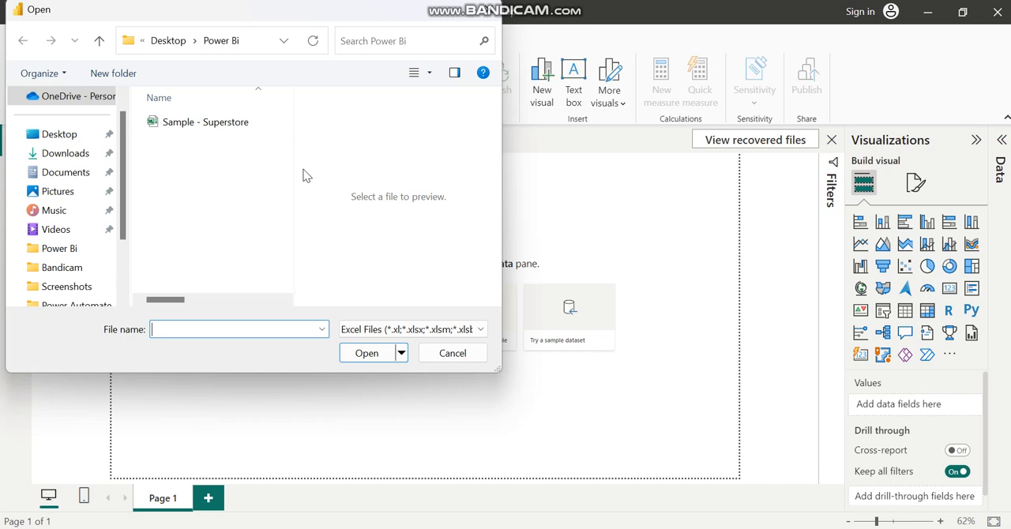
{"action": "left_click", "coordinate": [226, 125]}
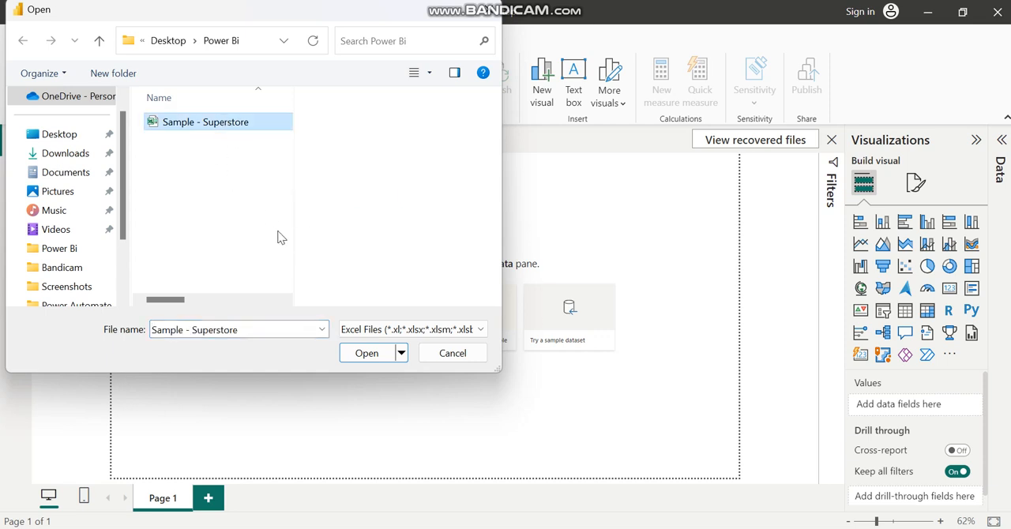
{"action": "left_click", "coordinate": [368, 353]}
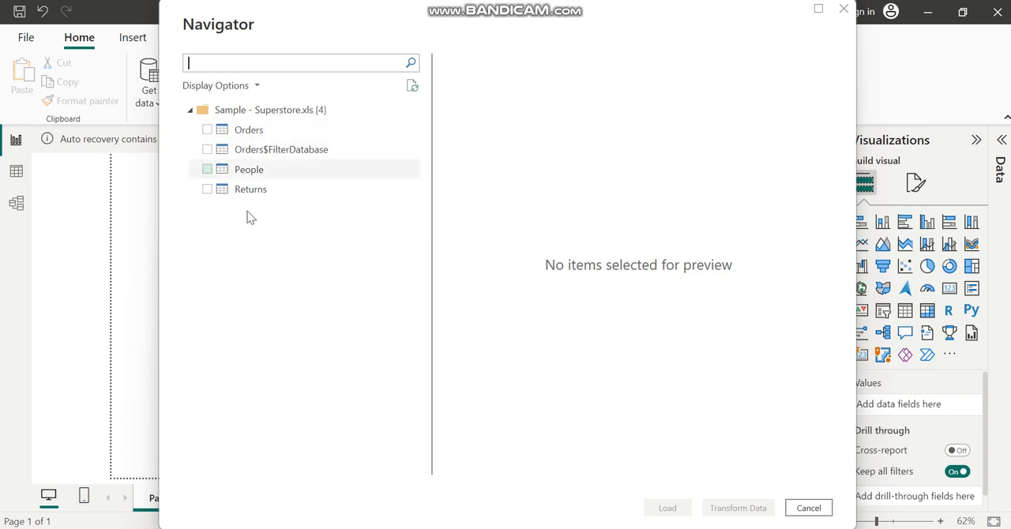
Choose the Orders table from the workbook, preview its columns and load it into the report
{"action": "left_click", "coordinate": [208, 130]}
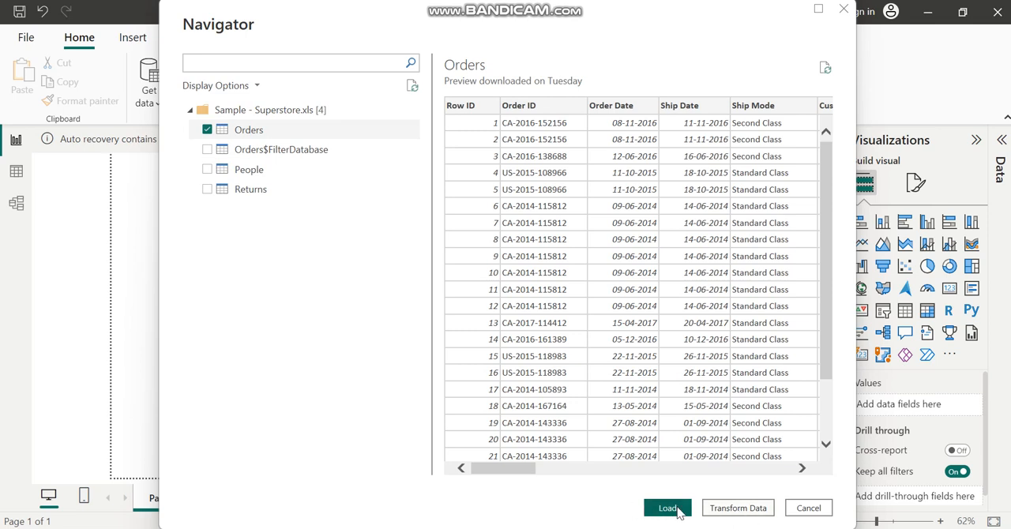
{"action": "left_click", "coordinate": [801, 468]}
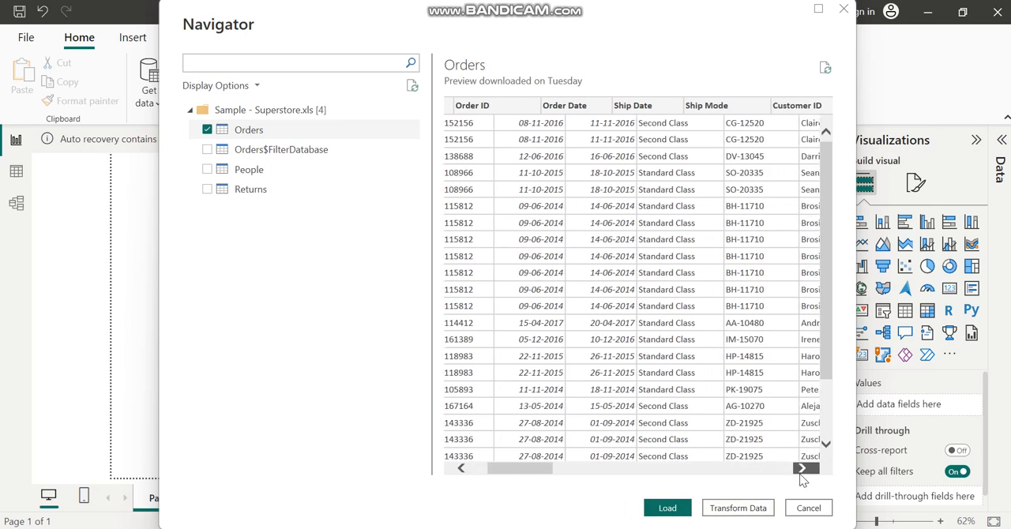
{"action": "left_click", "coordinate": [677, 508]}
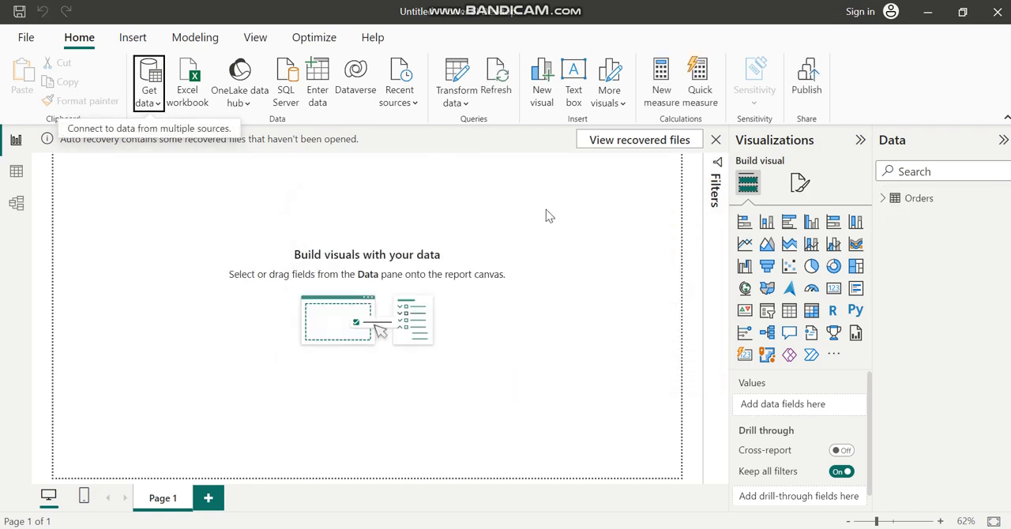
Look over the Orders data in Table view and its table card in Model view, returning to the report
{"action": "left_click", "coordinate": [16, 173]}
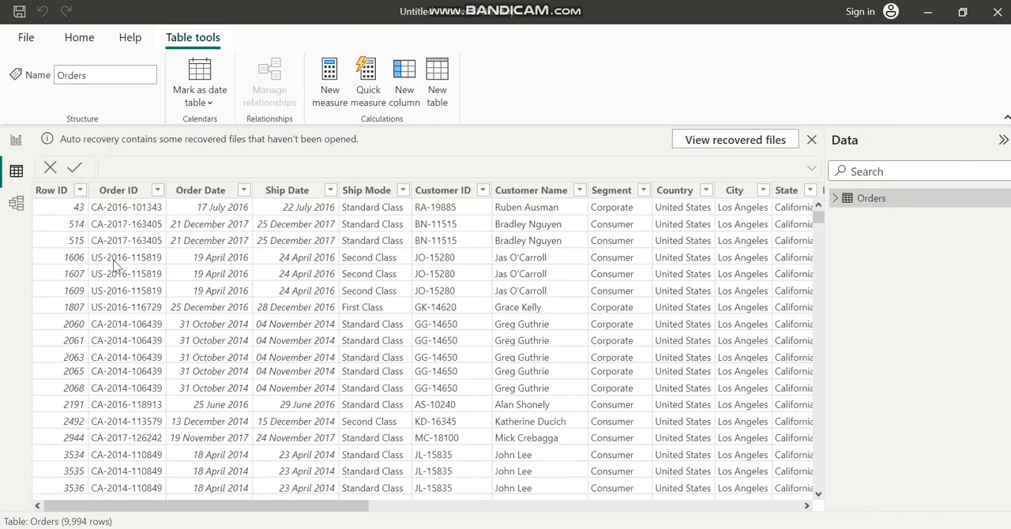
{"action": "left_click", "coordinate": [16, 203]}
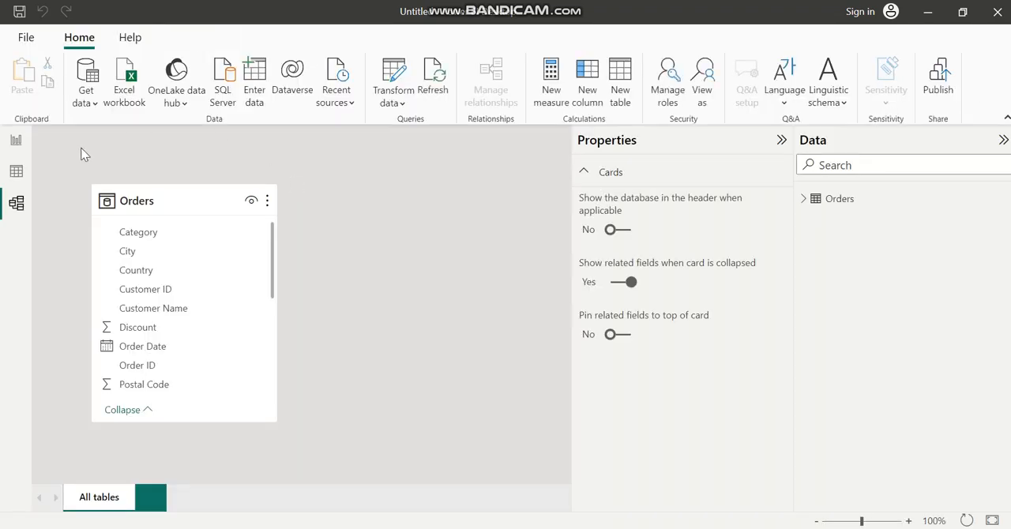
{"action": "left_click", "coordinate": [23, 149]}
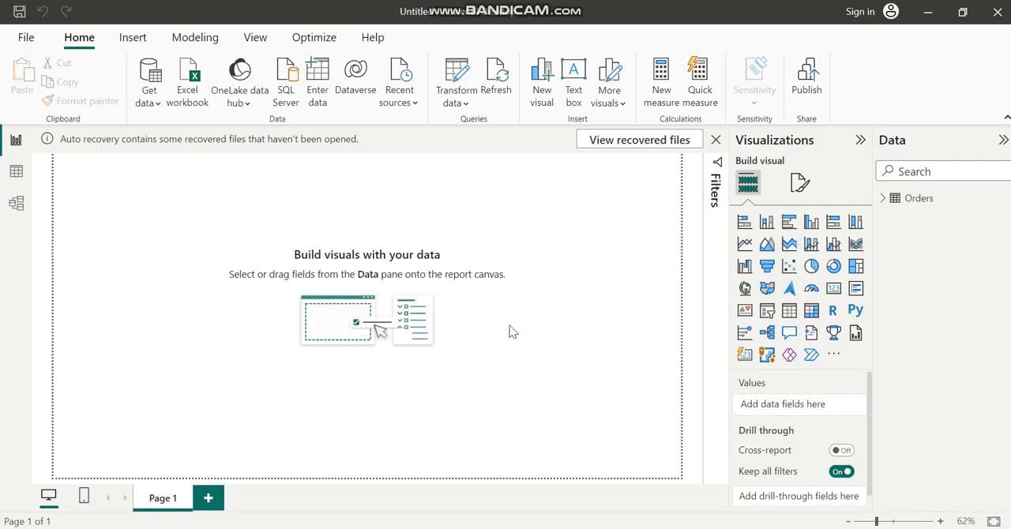
Add a stacked column chart to the page, move it slightly down and show it in focus mode
{"action": "left_click", "coordinate": [766, 223]}
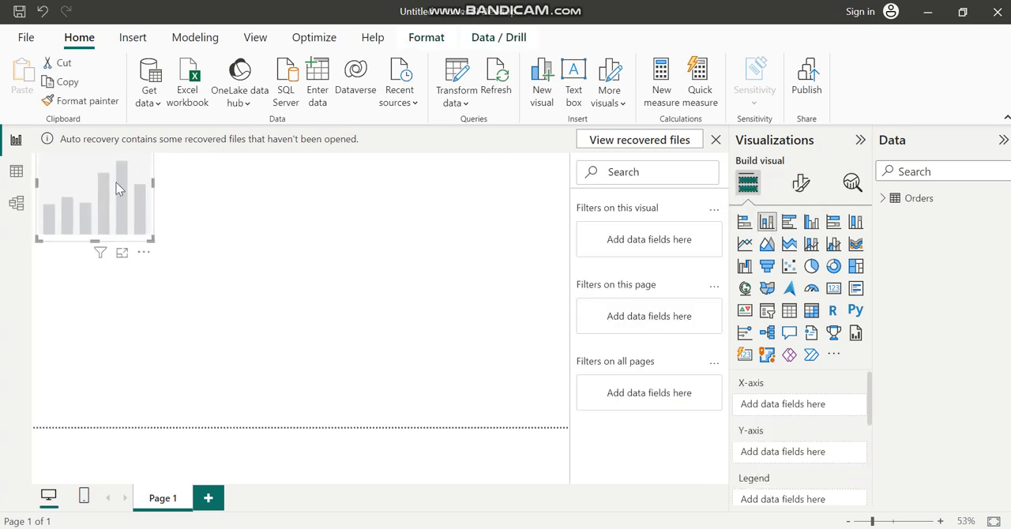
{"action": "left_click_drag", "start_coordinate": [112, 181], "coordinate": [109, 255]}
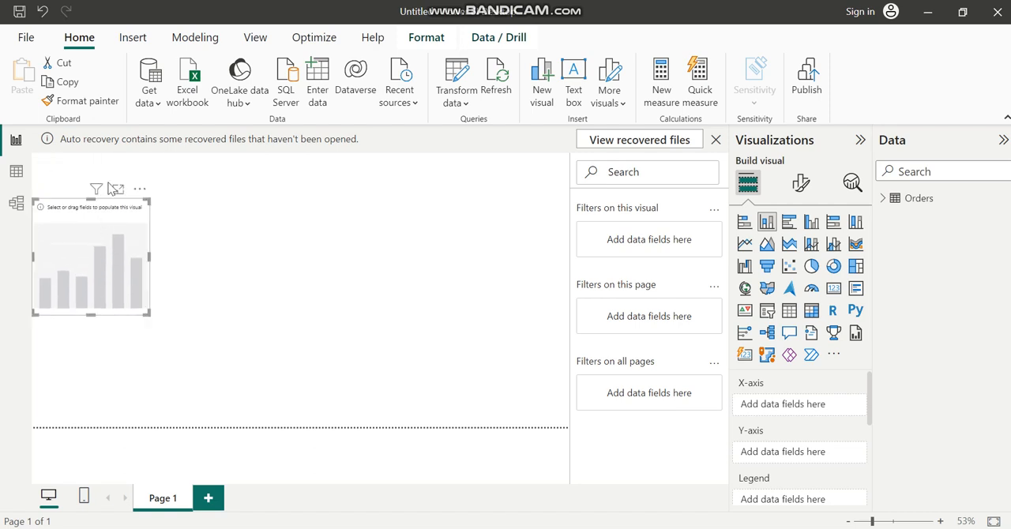
{"action": "mouse_move", "coordinate": [99, 190]}
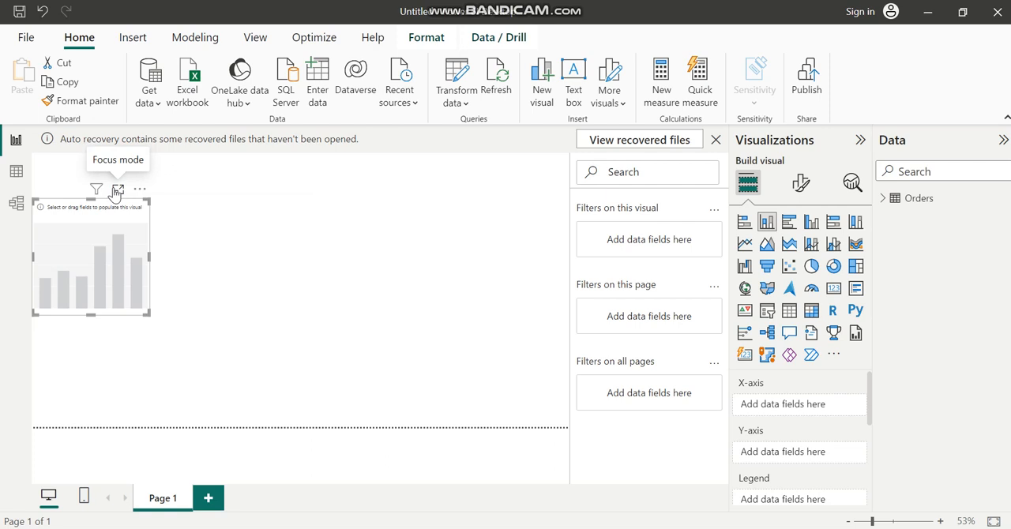
{"action": "left_click", "coordinate": [117, 190]}
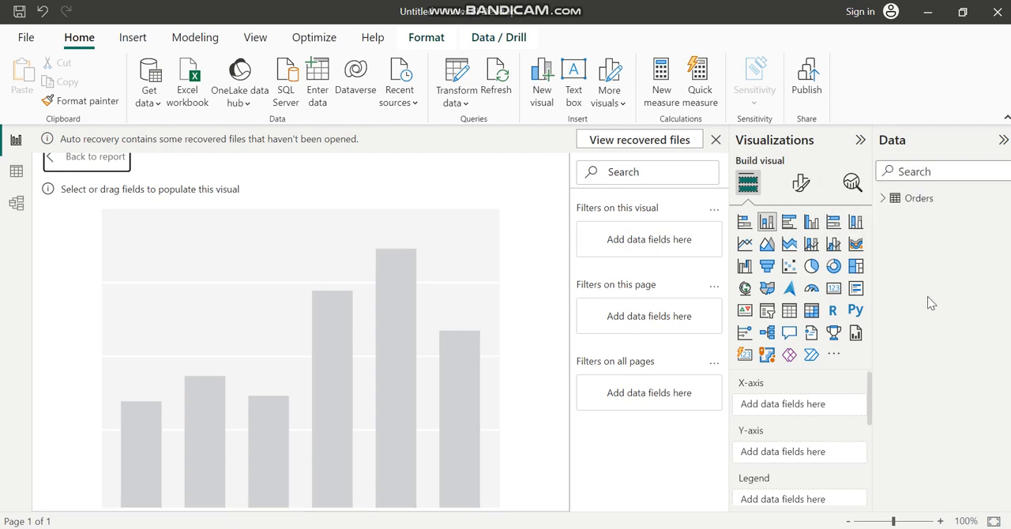
Expand the Orders field list and examine its fields alongside the table's records
{"action": "left_click", "coordinate": [883, 199]}
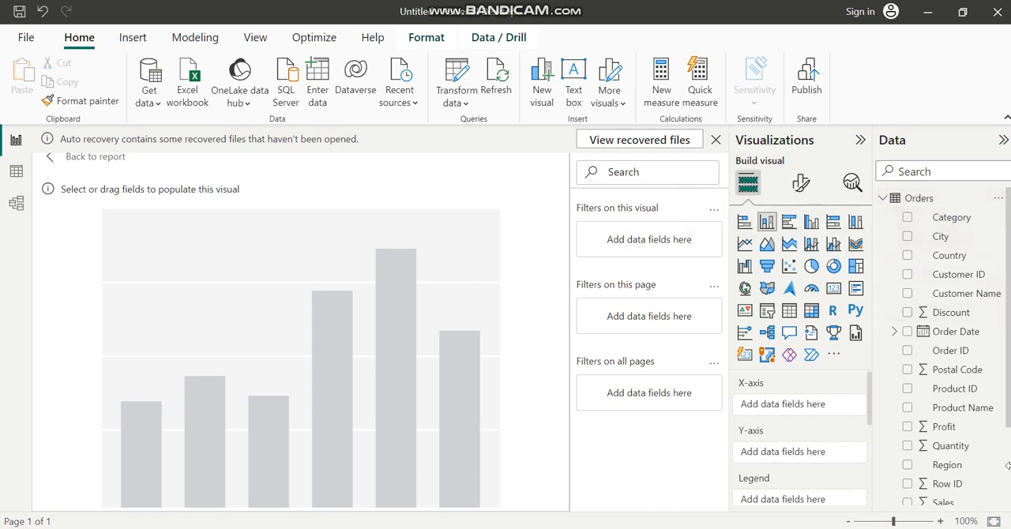
{"action": "left_click", "coordinate": [16, 173]}
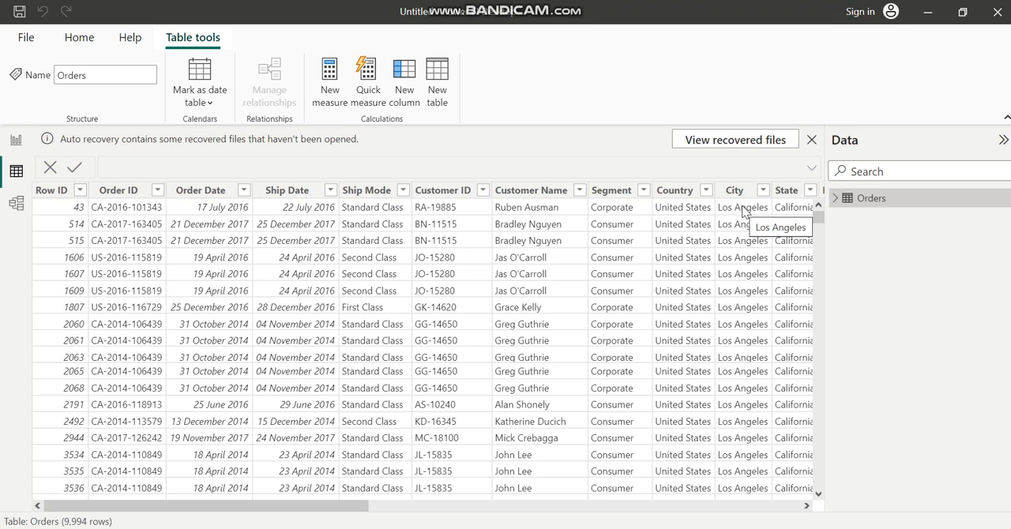
{"action": "left_click", "coordinate": [13, 143]}
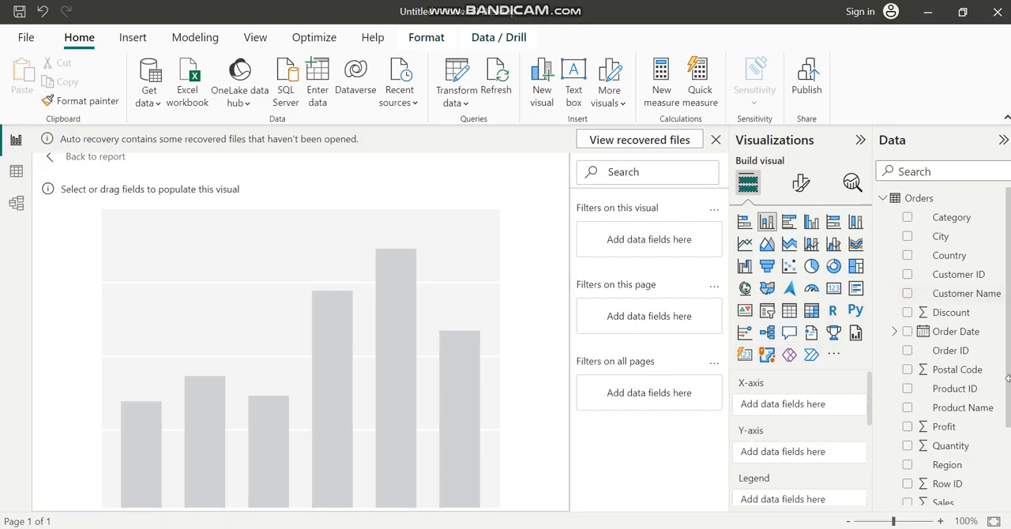
{"action": "scroll", "coordinate": [1008, 458], "scroll_direction": "down", "scroll_amount": 3}
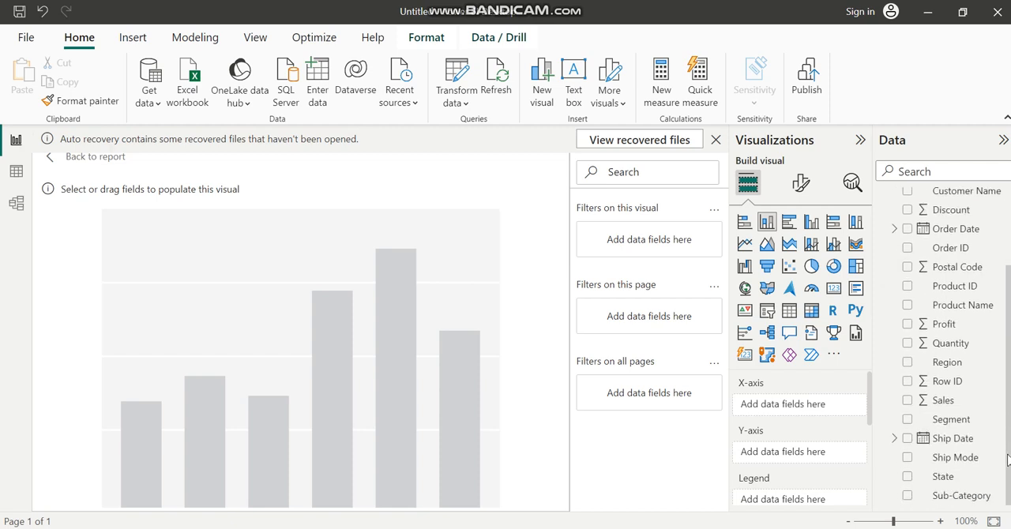
{"action": "scroll", "coordinate": [947, 252], "scroll_direction": "up", "scroll_amount": 3}
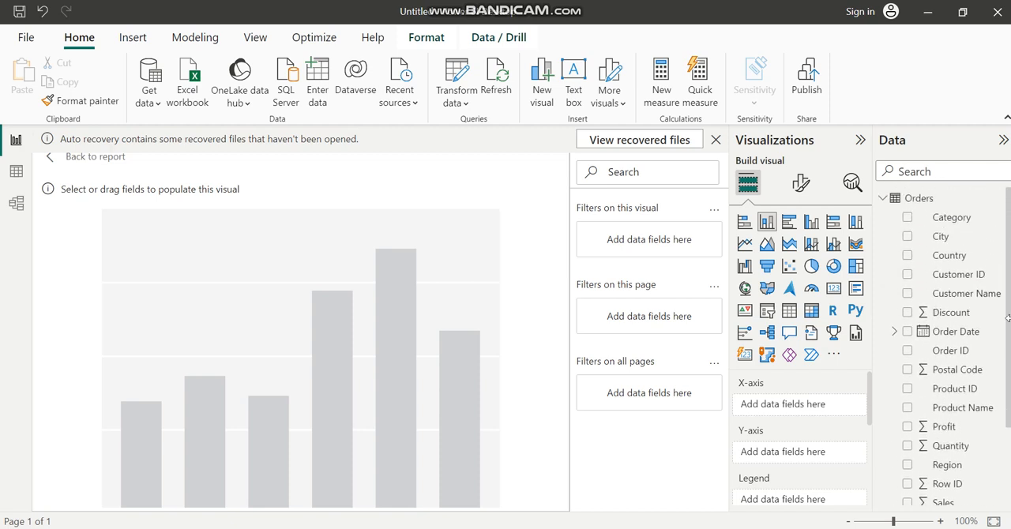
Try City and Order ID as fields of the stacked column chart, and take City out again
{"action": "left_click", "coordinate": [907, 238]}
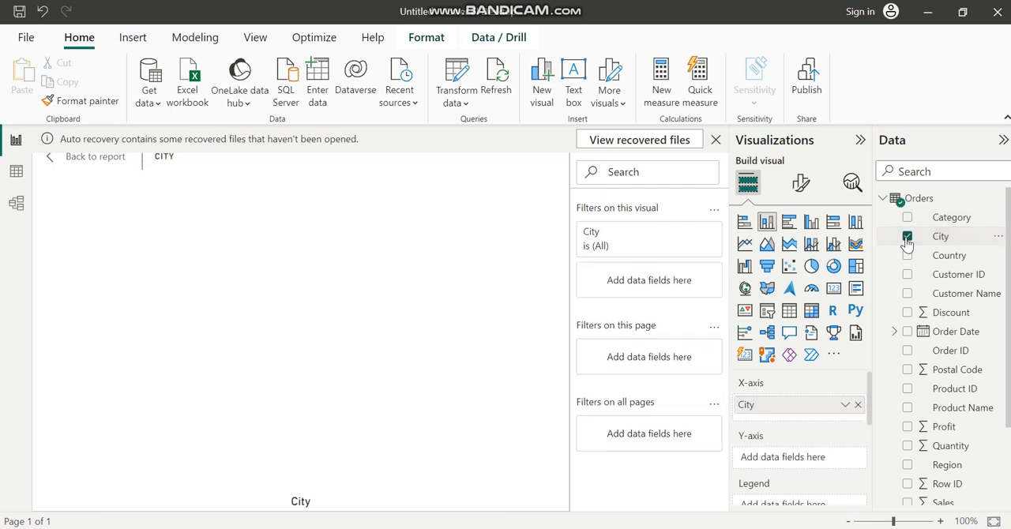
{"action": "left_click", "coordinate": [907, 351]}
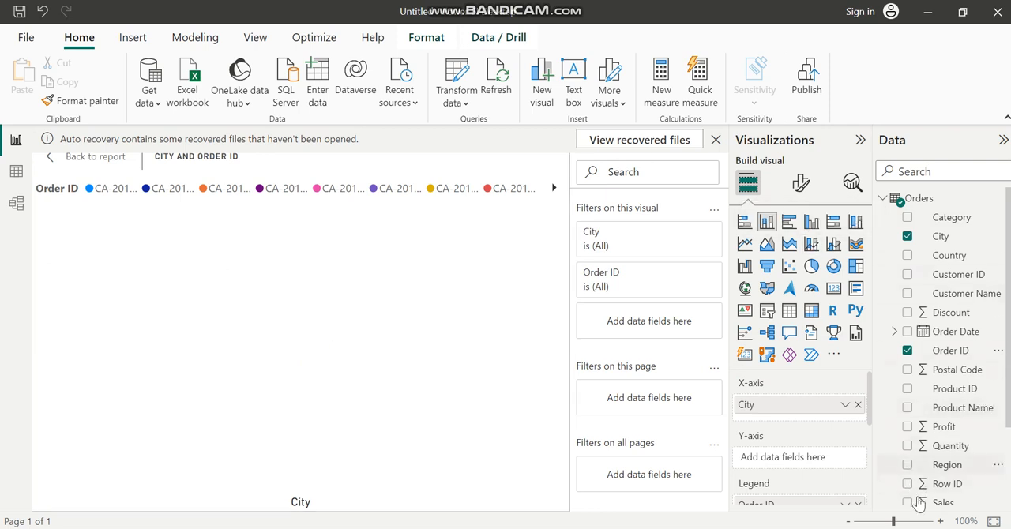
{"action": "left_click", "coordinate": [908, 236]}
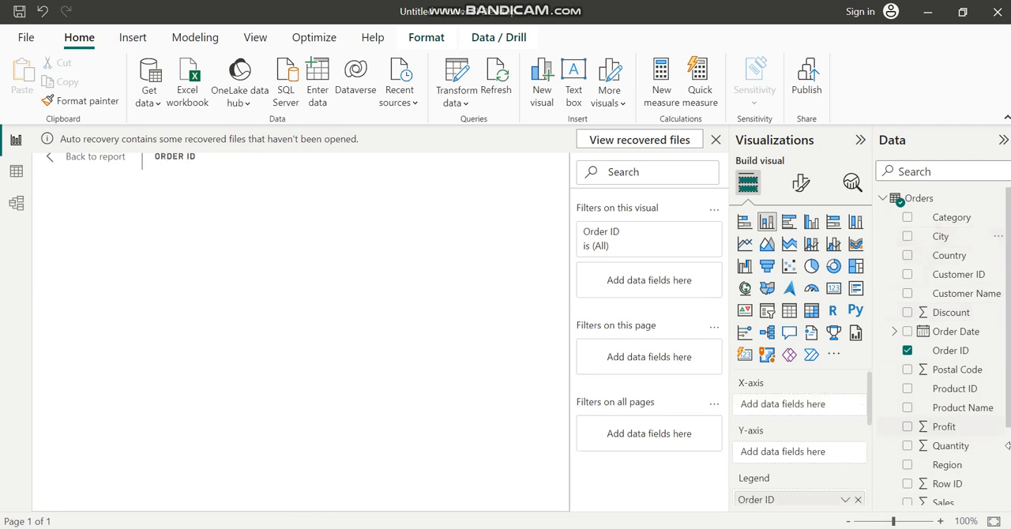
Put the State field on the chart's X-axis and remove Order ID from the legend
{"action": "scroll", "coordinate": [1007, 470], "scroll_direction": "down", "scroll_amount": 3}
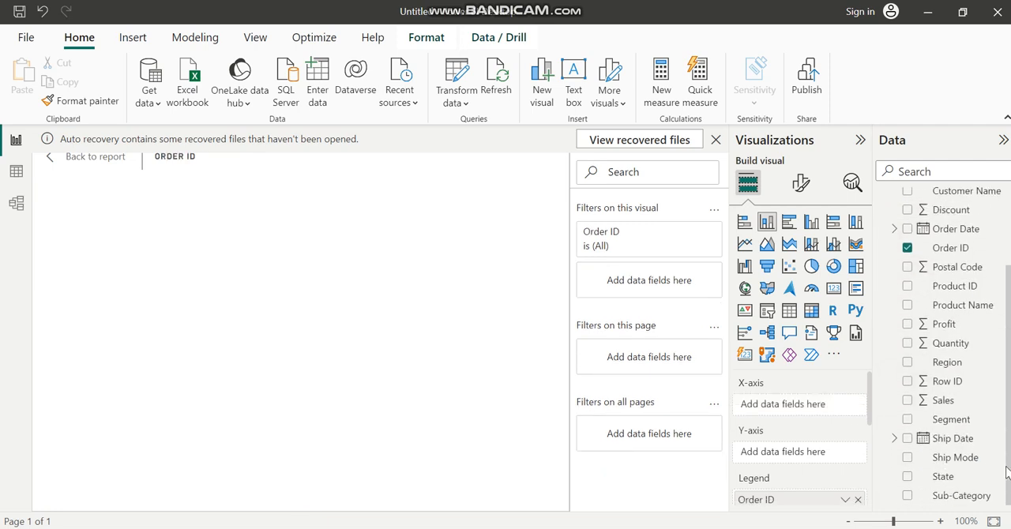
{"action": "left_click", "coordinate": [908, 477]}
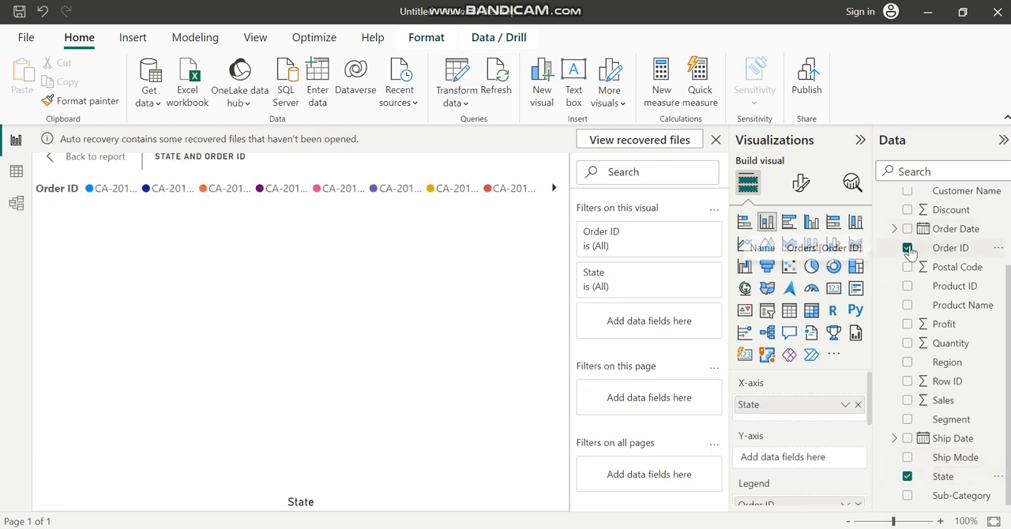
{"action": "left_click", "coordinate": [907, 248]}
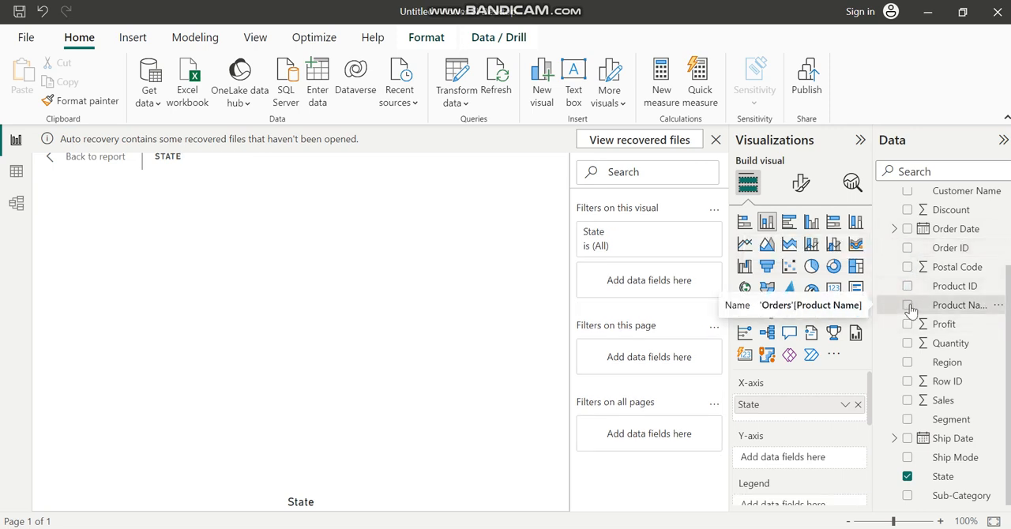
Add Product Name to the chart as its legend, keeping State on the X-axis
{"action": "left_click", "coordinate": [908, 305]}
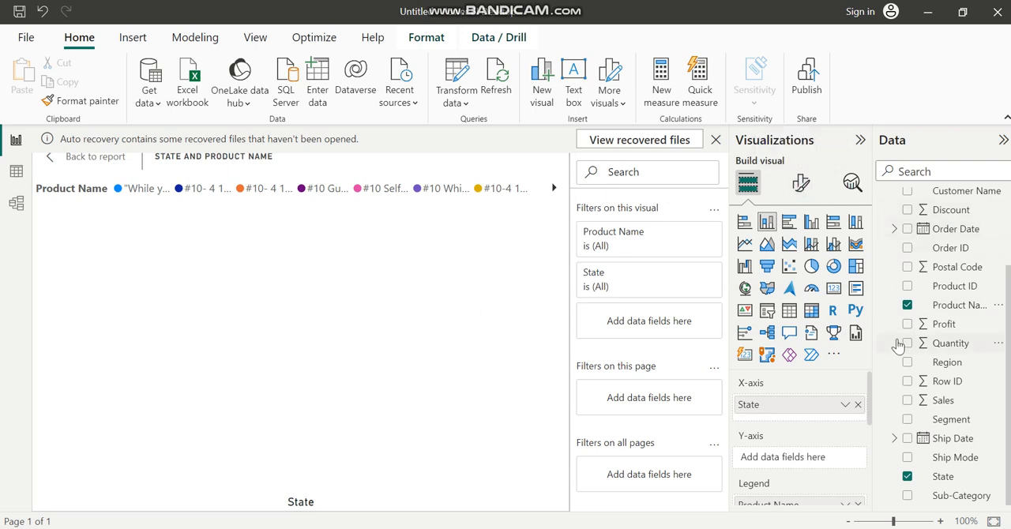
{"action": "left_click", "coordinate": [907, 371]}
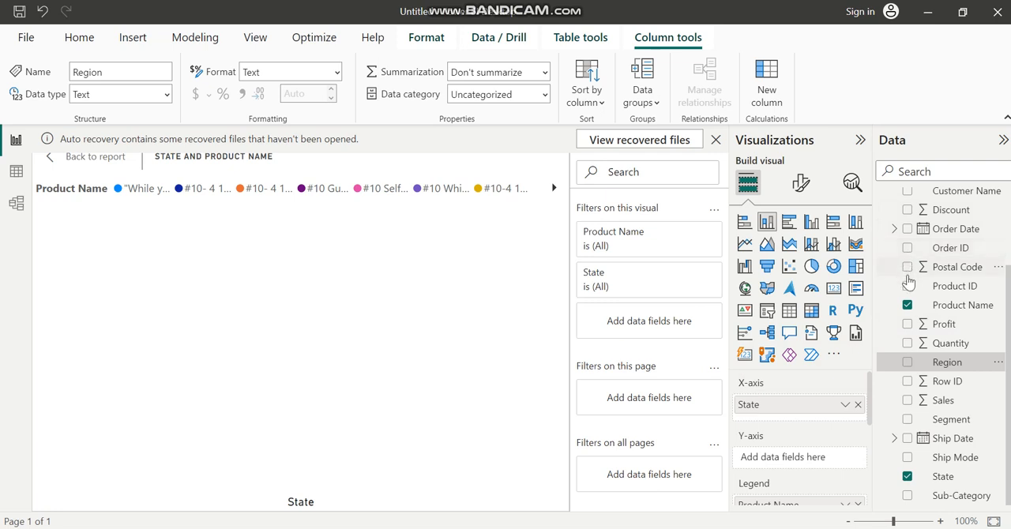
{"action": "left_click", "coordinate": [907, 306]}
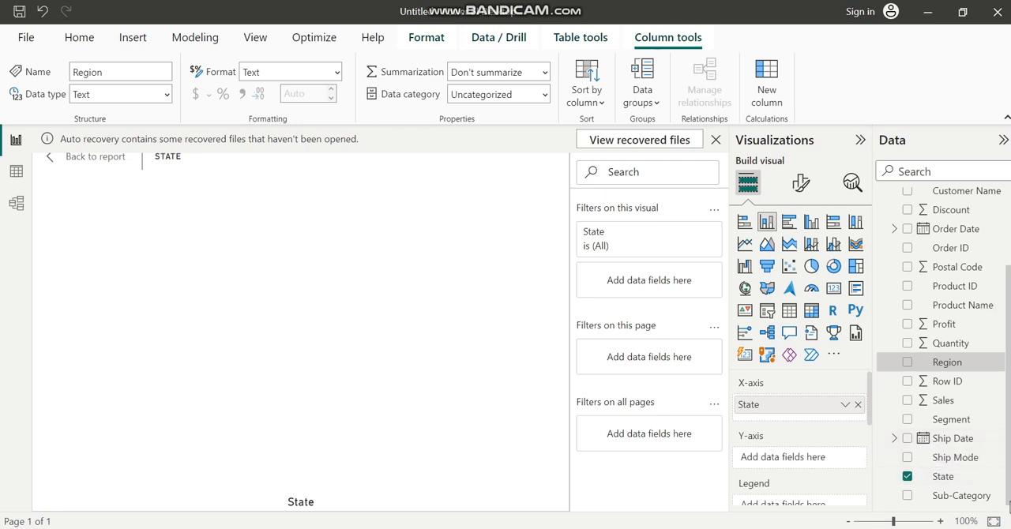
{"action": "left_click", "coordinate": [908, 306]}
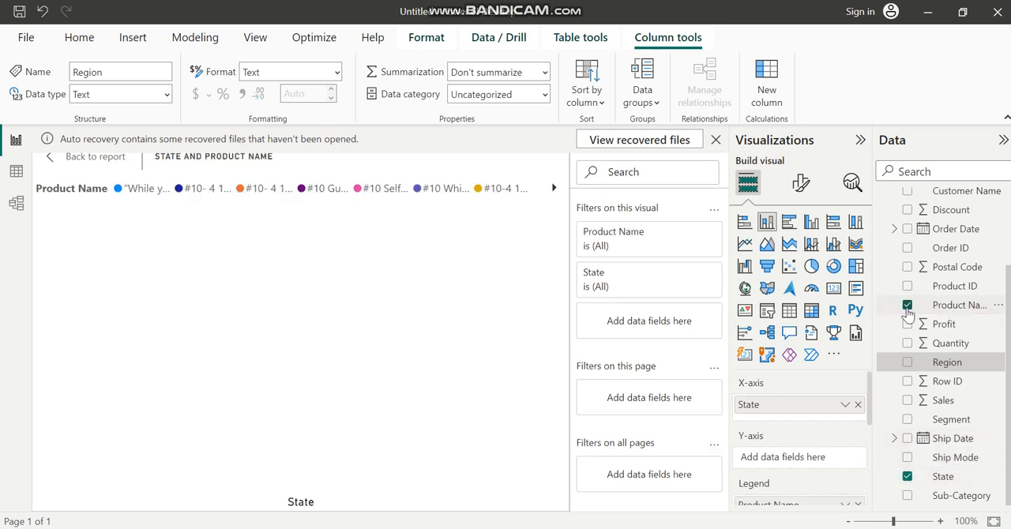
Add Customer Name to the chart from the report page, and remove Product Name in focus mode
{"action": "left_click", "coordinate": [91, 157]}
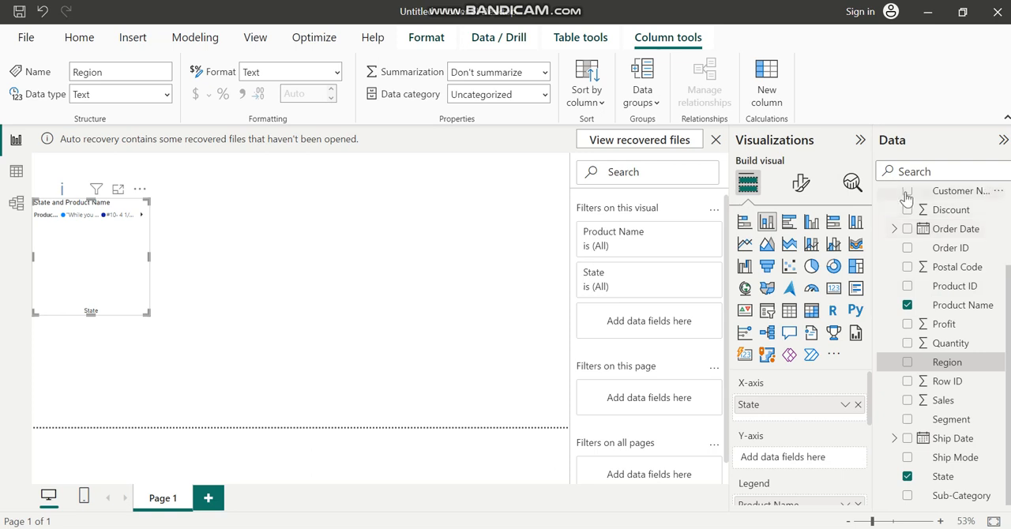
{"action": "scroll", "coordinate": [906, 200], "scroll_direction": "up", "scroll_amount": 2}
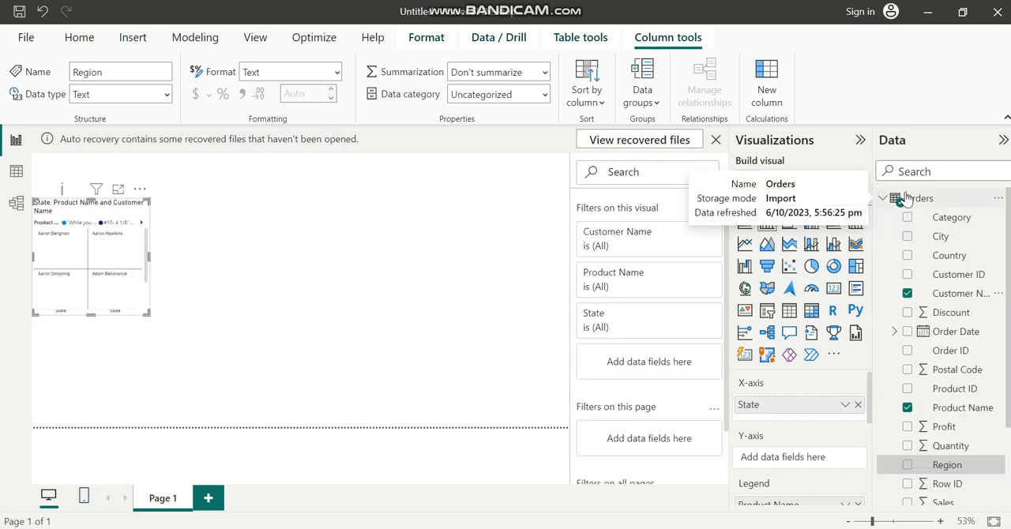
{"action": "left_click", "coordinate": [117, 190]}
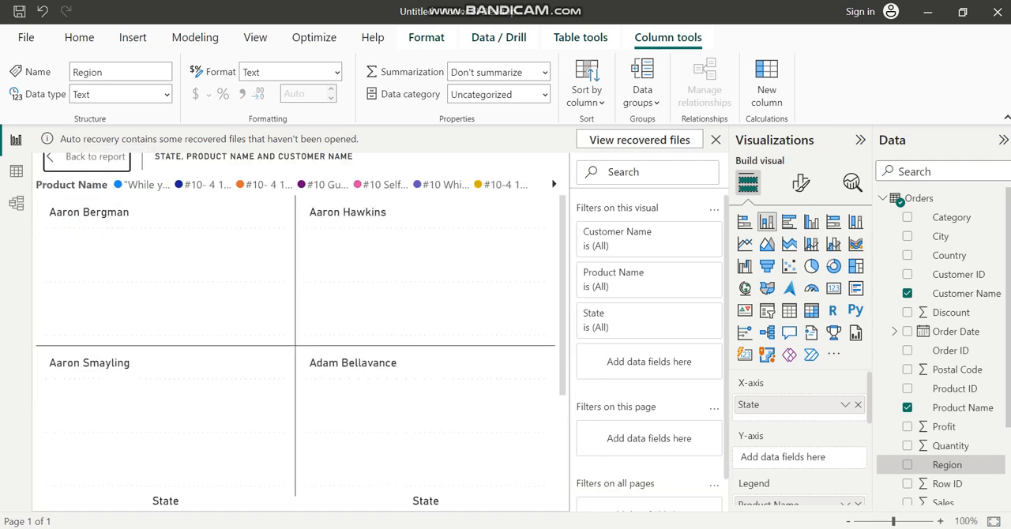
{"action": "left_click_drag", "start_coordinate": [910, 409], "coordinate": [907, 409]}
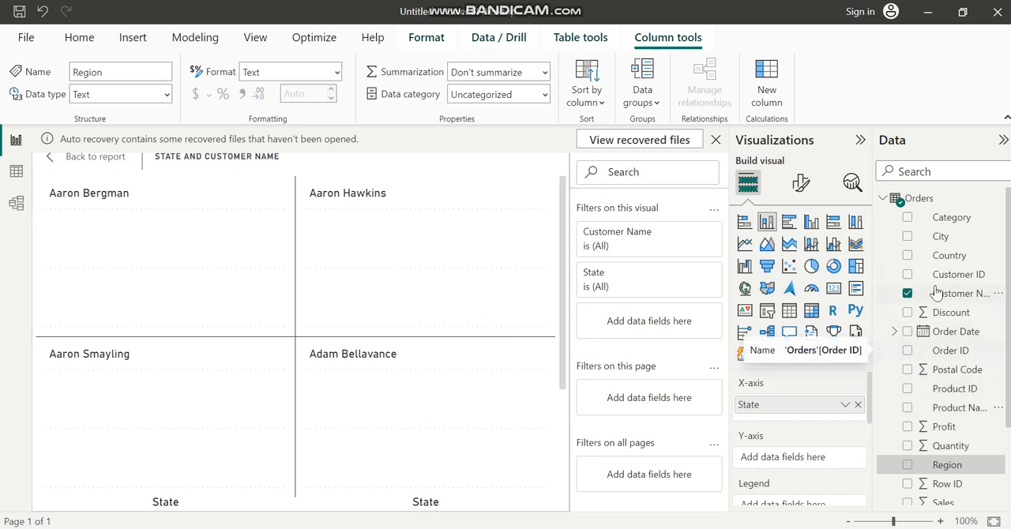
Try City on the chart and take it out, and replace Customer Name with Country as the legend
{"action": "left_click", "coordinate": [910, 240]}
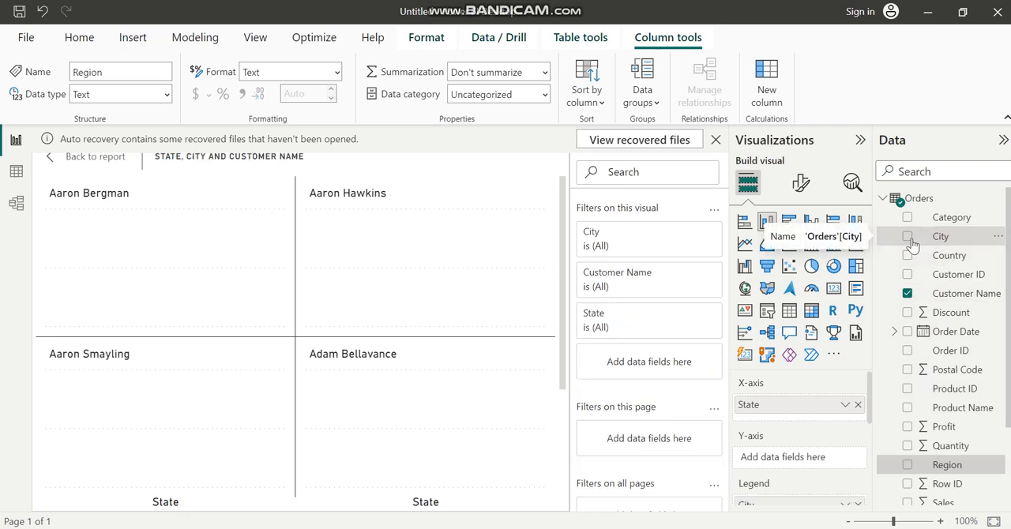
{"action": "left_click", "coordinate": [909, 240]}
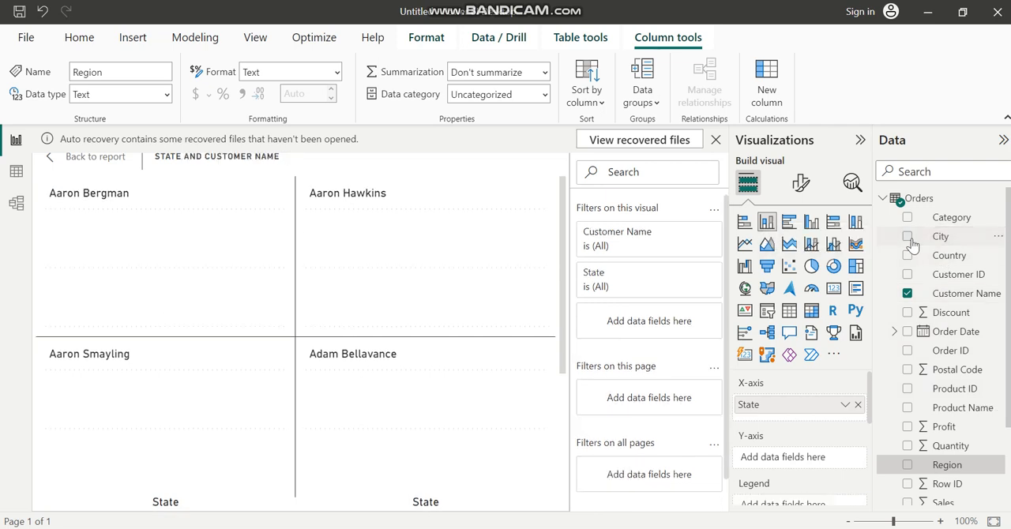
{"action": "left_click", "coordinate": [908, 258]}
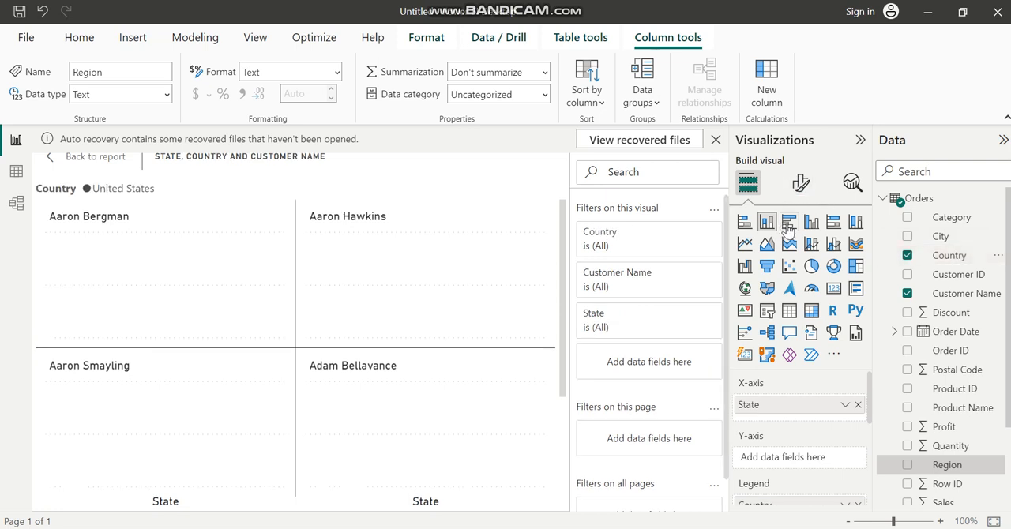
{"action": "left_click", "coordinate": [907, 294]}
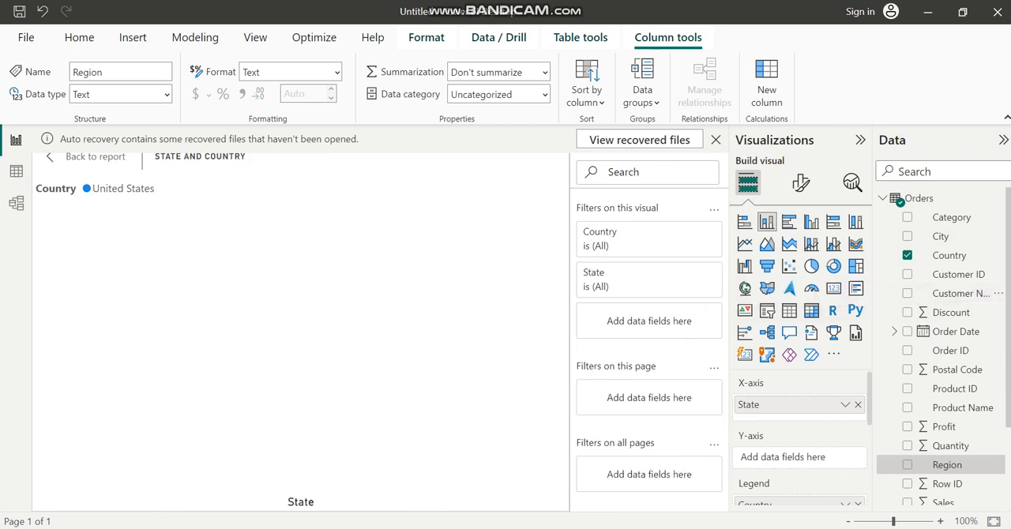
Replace State with Ship Mode on the chart's X-axis and add Profit as the Y-axis value
{"action": "scroll", "coordinate": [940, 347], "scroll_direction": "down", "scroll_amount": 3}
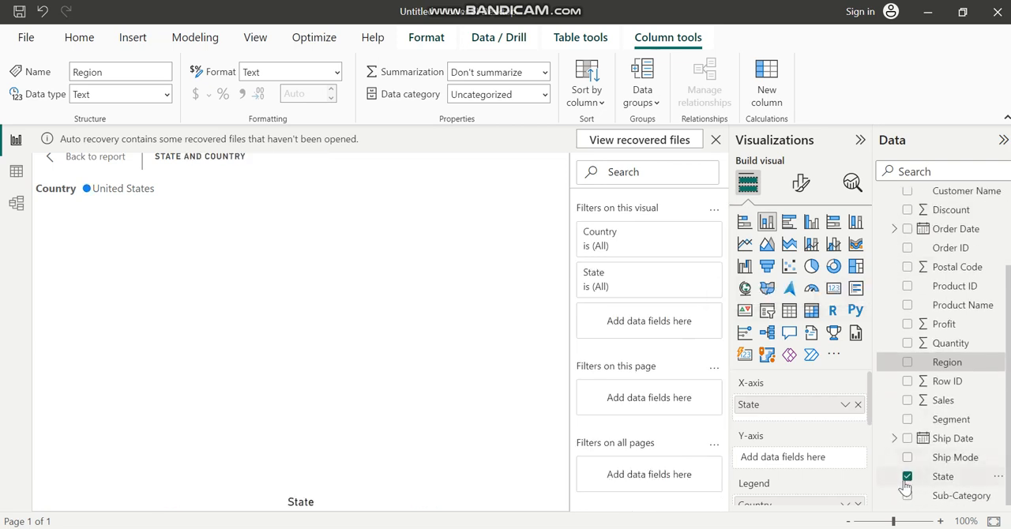
{"action": "left_click", "coordinate": [907, 477]}
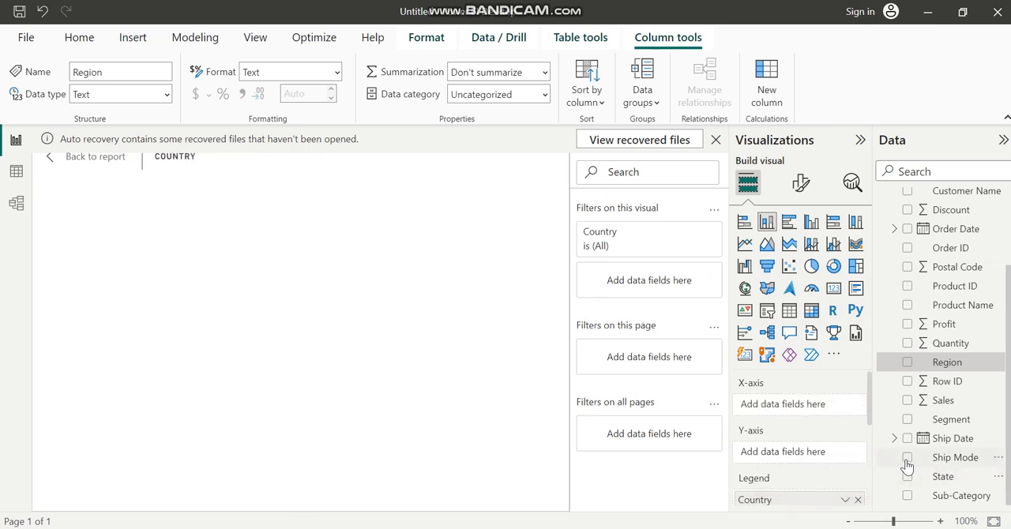
{"action": "left_click", "coordinate": [906, 460]}
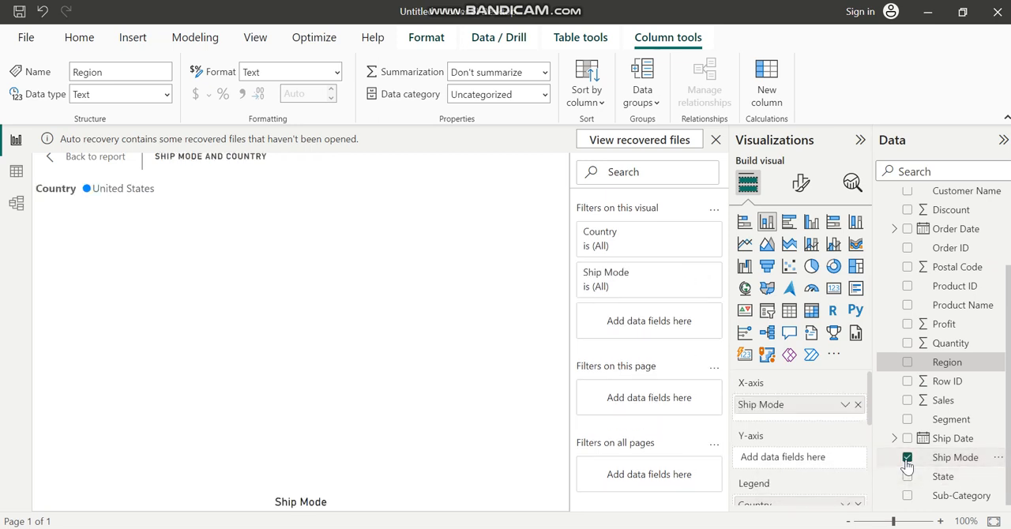
{"action": "left_click", "coordinate": [906, 327]}
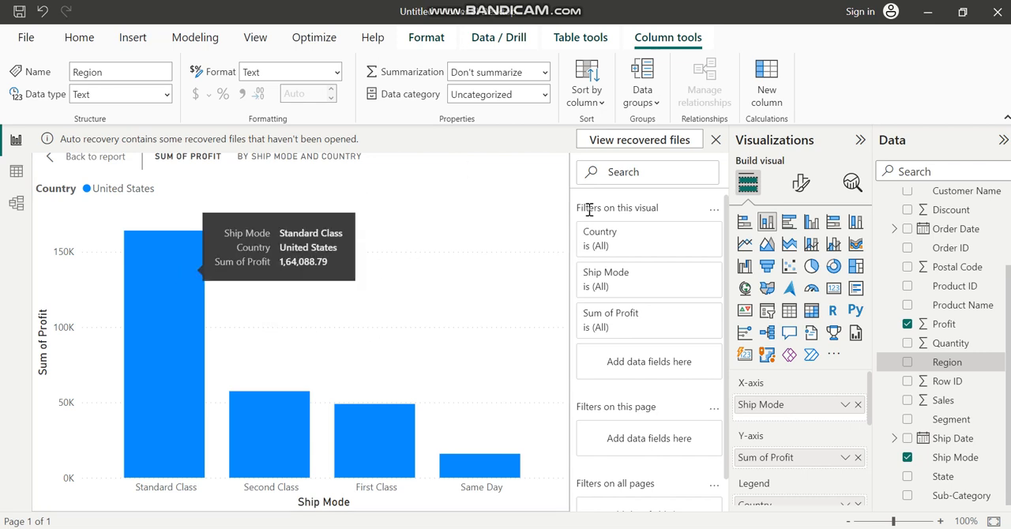
Try the visual as a clustered bar, clustered column and pie chart, and return it to a stacked column chart
{"action": "left_click", "coordinate": [788, 223]}
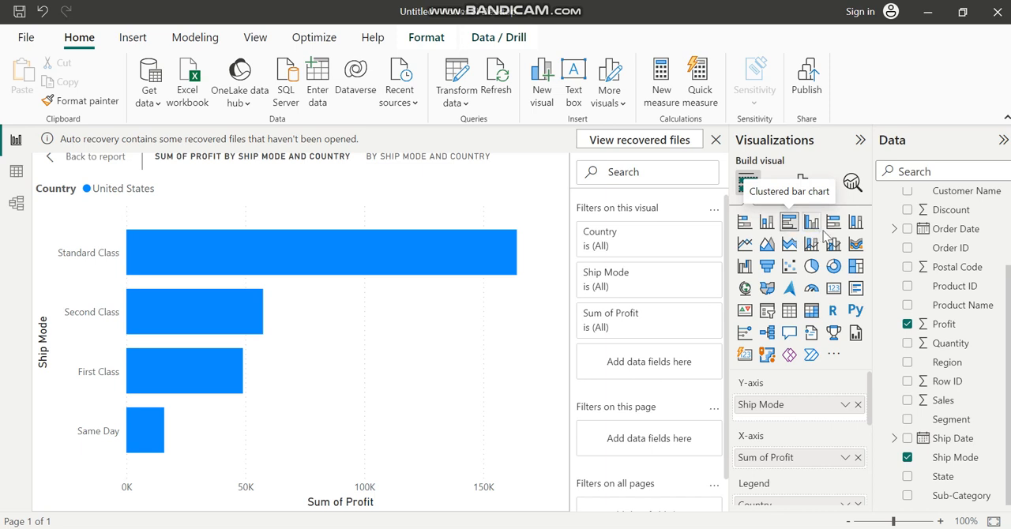
{"action": "left_click", "coordinate": [812, 229]}
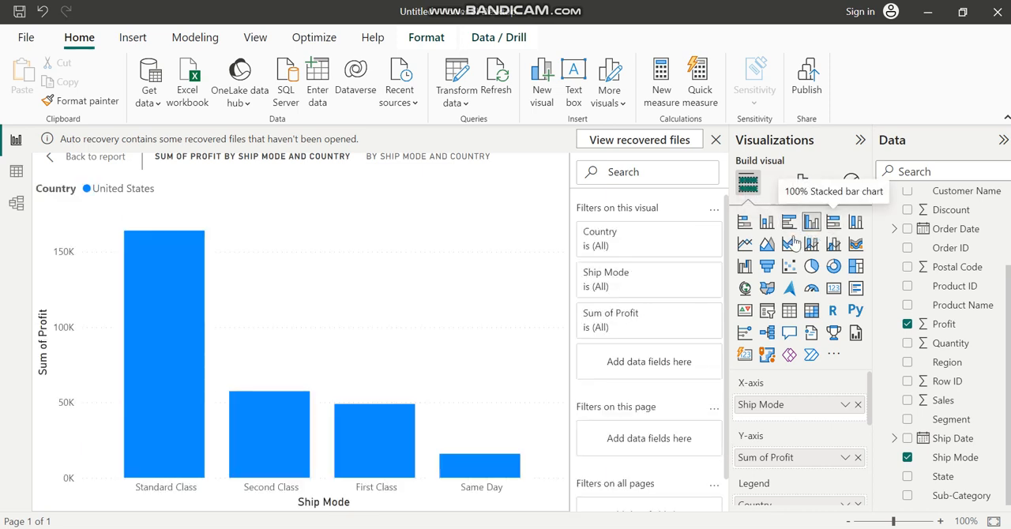
{"action": "left_click", "coordinate": [810, 267]}
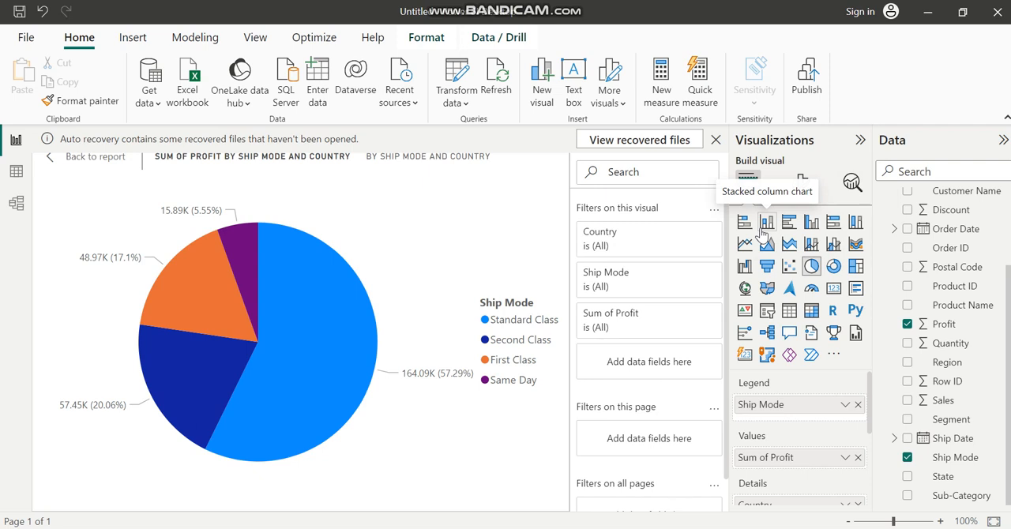
{"action": "left_click", "coordinate": [763, 224]}
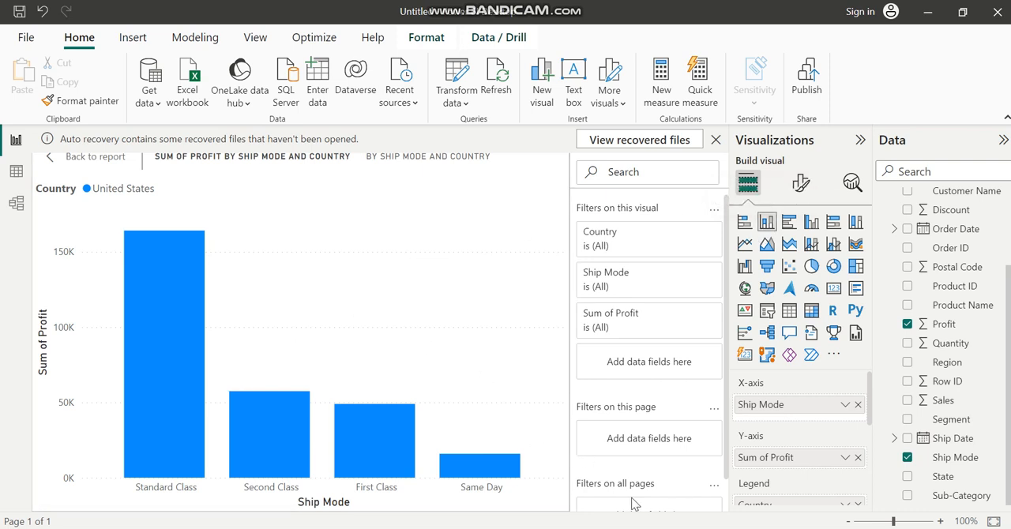
{"action": "mouse_move", "coordinate": [724, 528]}
{"action": "left_click", "coordinate": [723, 528]}
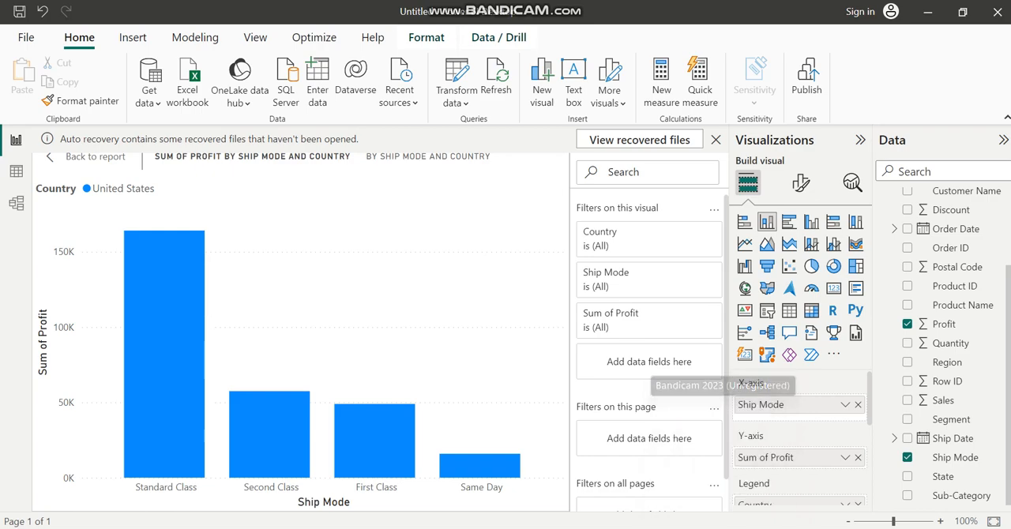